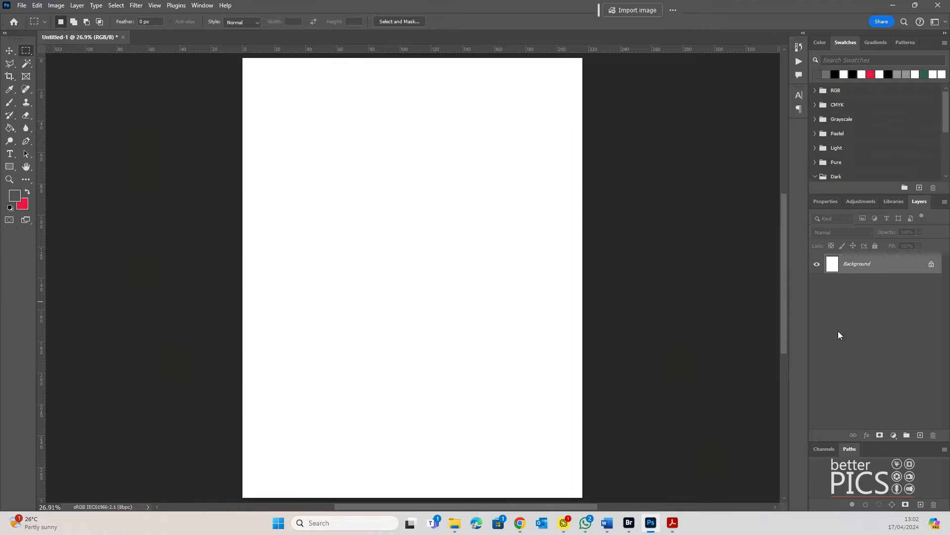
# Step: Add a blank layer above the Background and create a guide layout with 3 mm margins on all four sides
pyautogui.click(921, 435)
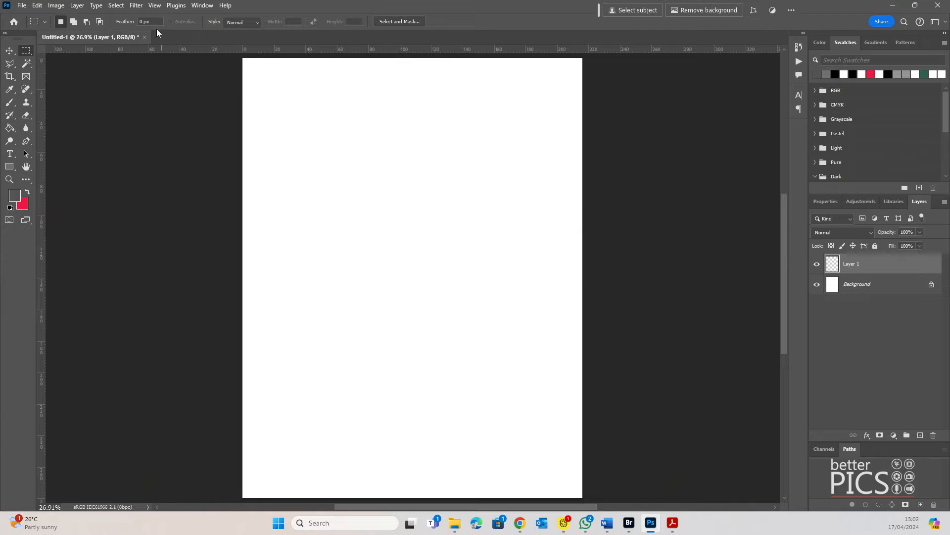
pyautogui.click(155, 6)
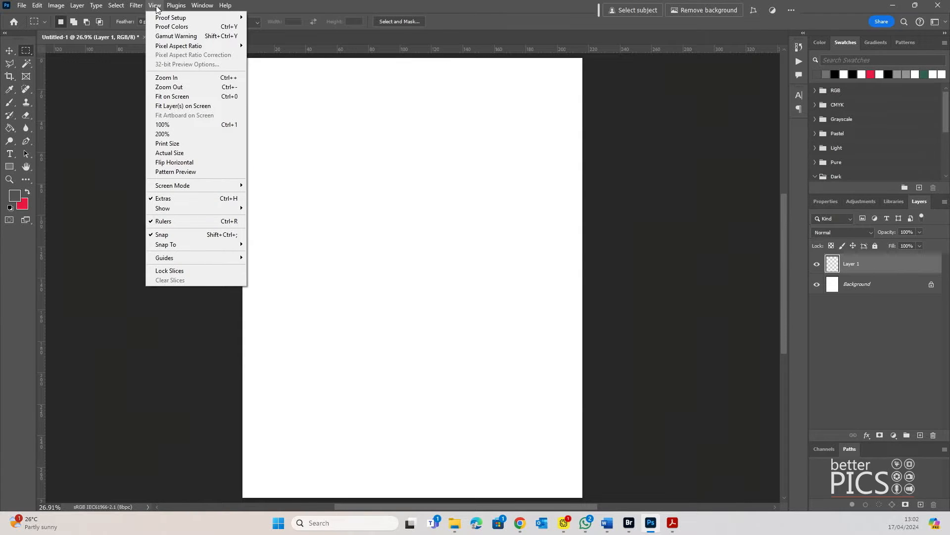
pyautogui.moveTo(204, 256)
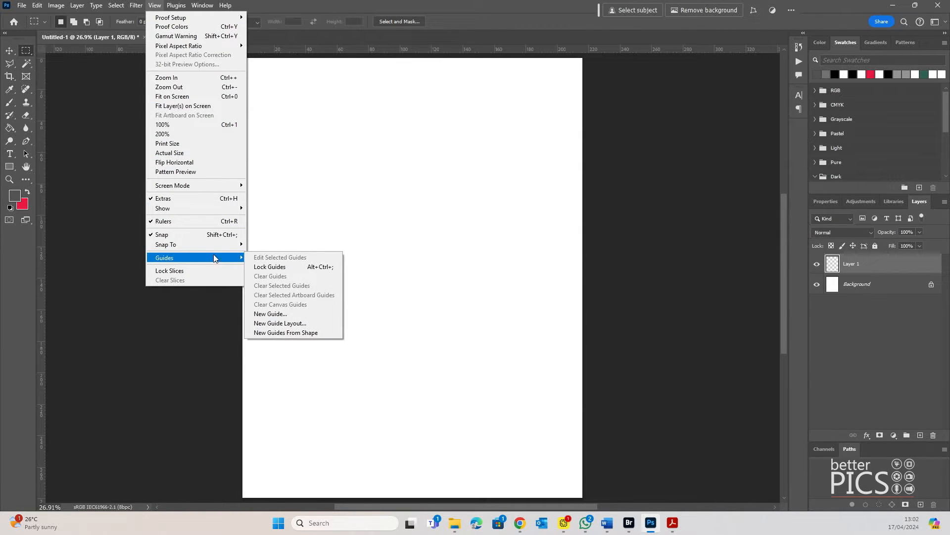
pyautogui.click(312, 325)
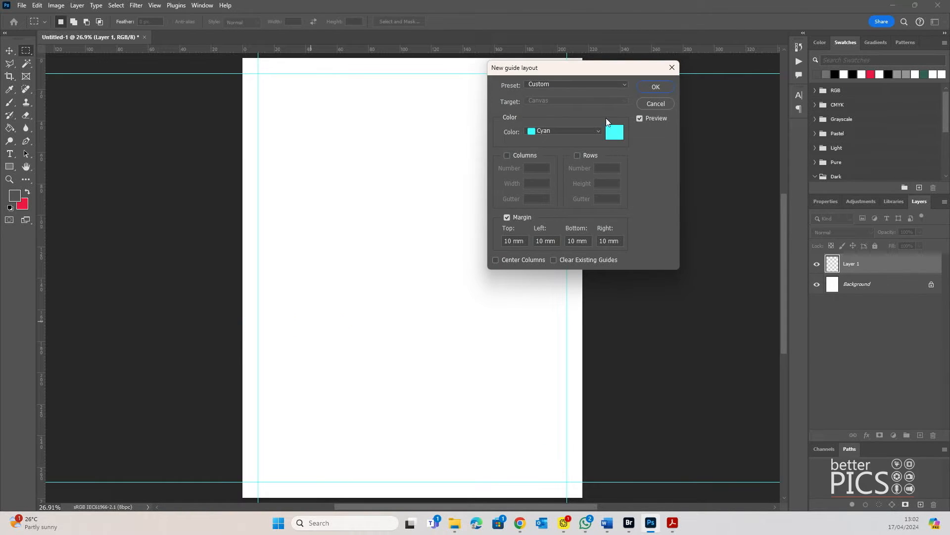
pyautogui.moveTo(575, 68); pyautogui.dragTo(610, 137)
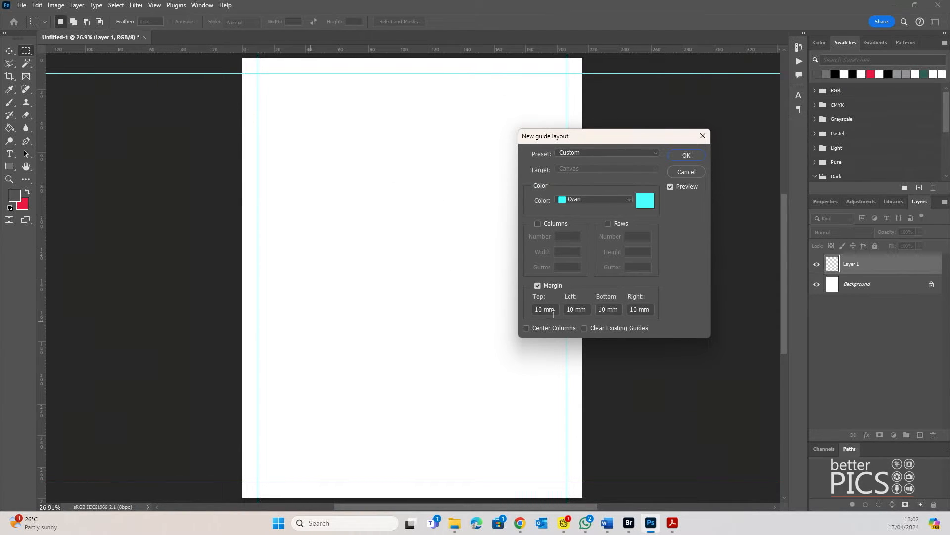
pyautogui.moveTo(543, 310); pyautogui.dragTo(527, 314)
pyautogui.write('3')
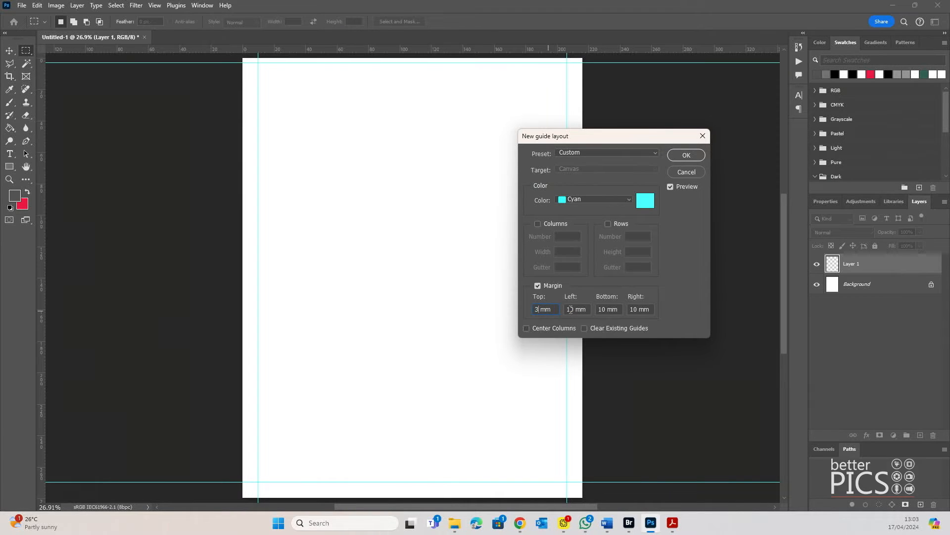
pyautogui.doubleClick(573, 309)
pyautogui.write('3')
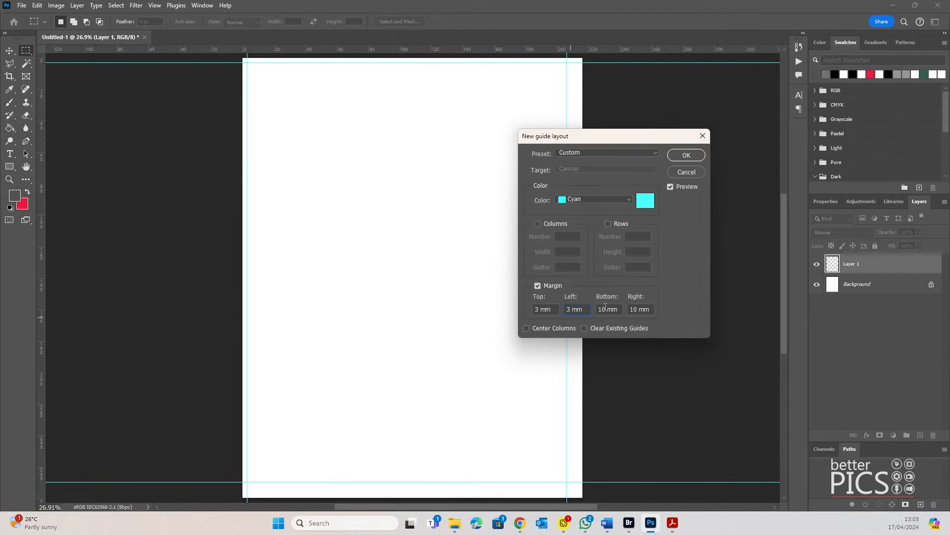
pyautogui.doubleClick(605, 309)
pyautogui.write('3')
pyautogui.moveTo(639, 309); pyautogui.dragTo(623, 311)
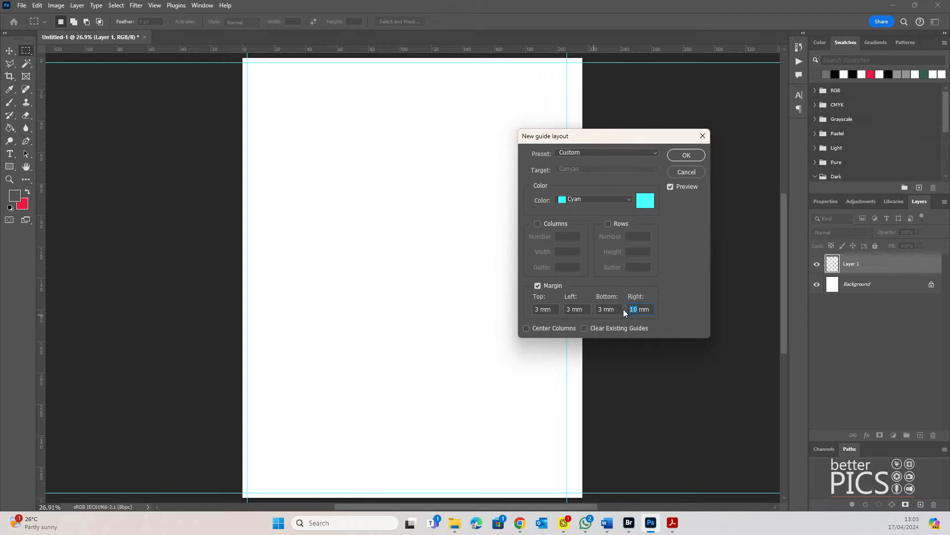
pyautogui.write('3')
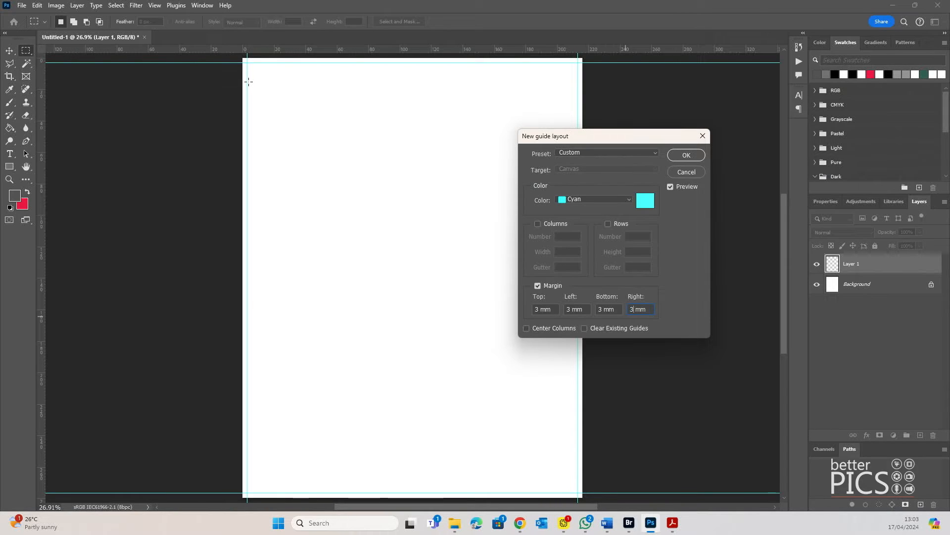
pyautogui.click(693, 155)
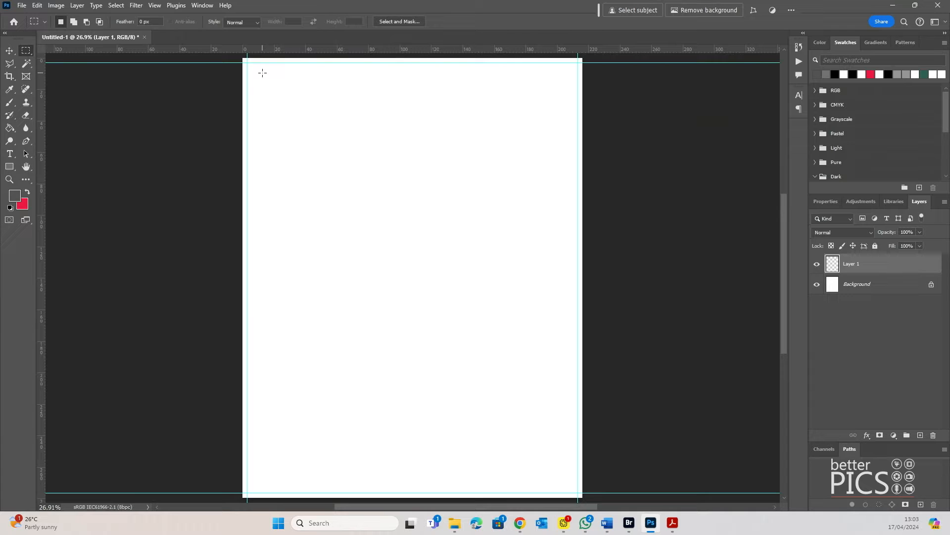
# Step: Select a single row of pixels along the top margin guide with the Single Row Marquee tool
pyautogui.hotkey('ctrl', 'space')
pyautogui.moveTo(243, 61); pyautogui.dragTo(407, 253)
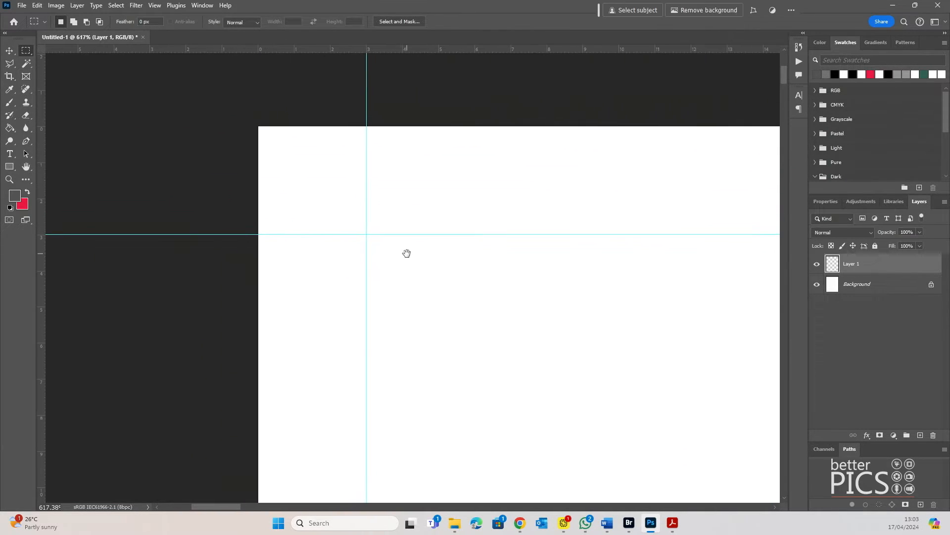
pyautogui.moveTo(376, 209); pyautogui.dragTo(415, 234)
pyautogui.moveTo(386, 180); pyautogui.dragTo(513, 258)
pyautogui.press('ctrl')
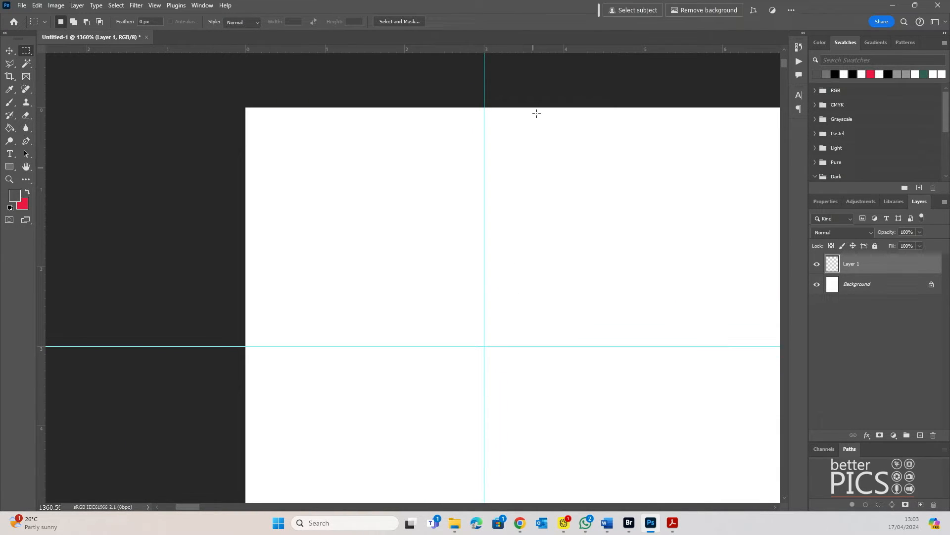
pyautogui.click(26, 51)
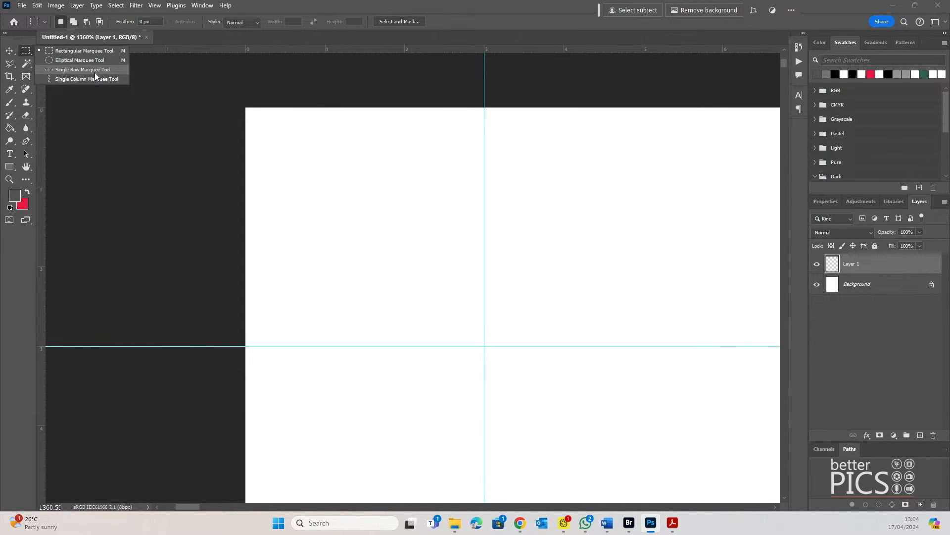
pyautogui.click(94, 70)
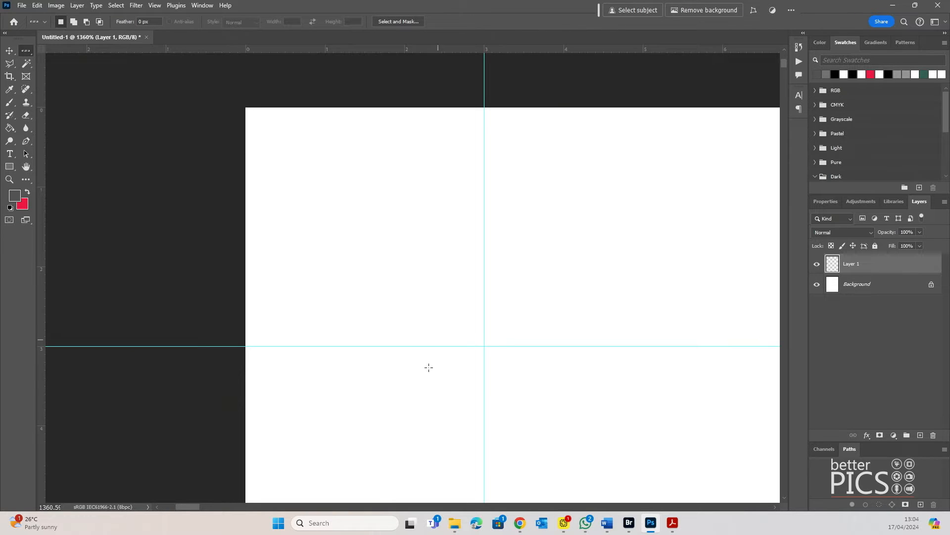
pyautogui.click(403, 346)
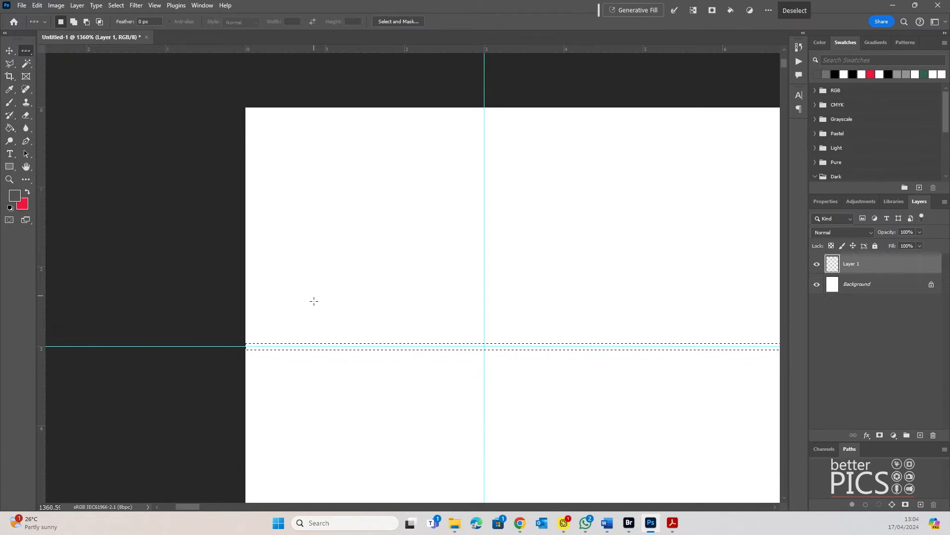
# Step: Stroke the row selection on the top guide with a 1 px dark grey line, centred, at 100% opacity
pyautogui.rightClick(443, 349)
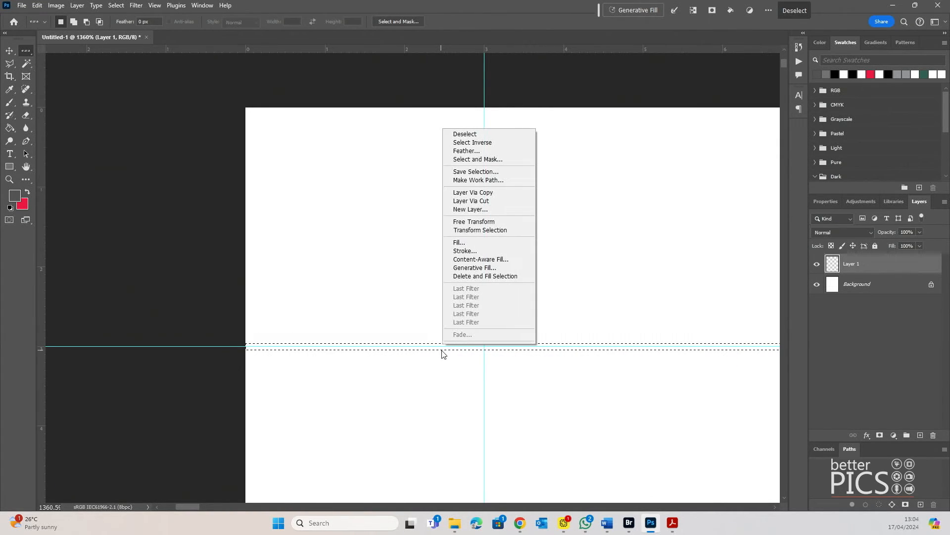
pyautogui.click(465, 251)
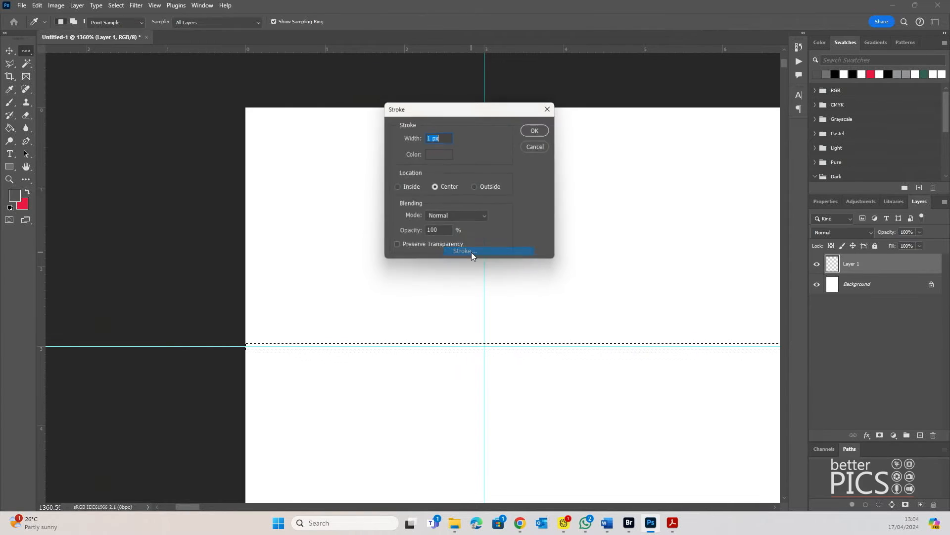
pyautogui.click(440, 154)
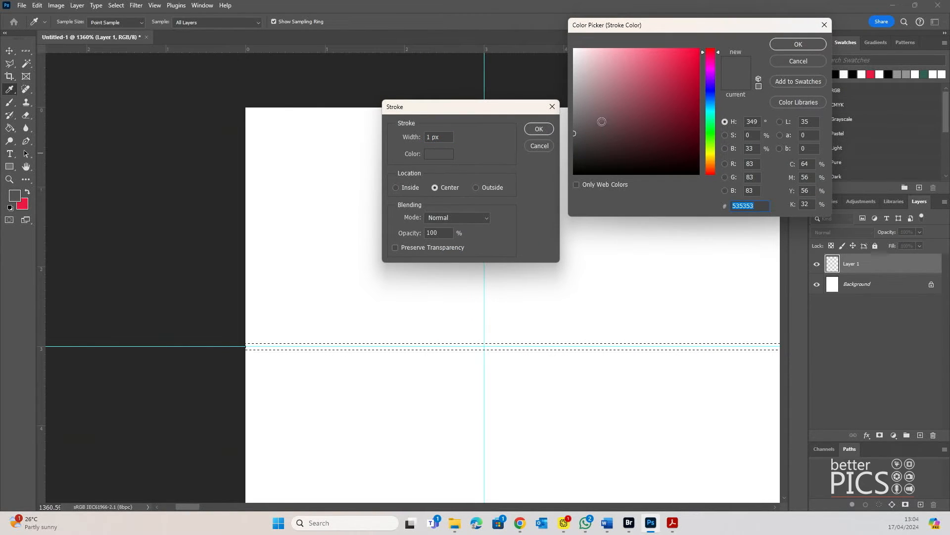
pyautogui.moveTo(600, 121)
pyautogui.mouseDown()
pyautogui.moveTo(568, 75)
pyautogui.moveTo(566, 148)
pyautogui.moveTo(566, 130)
pyautogui.mouseUp()
pyautogui.click(798, 45)
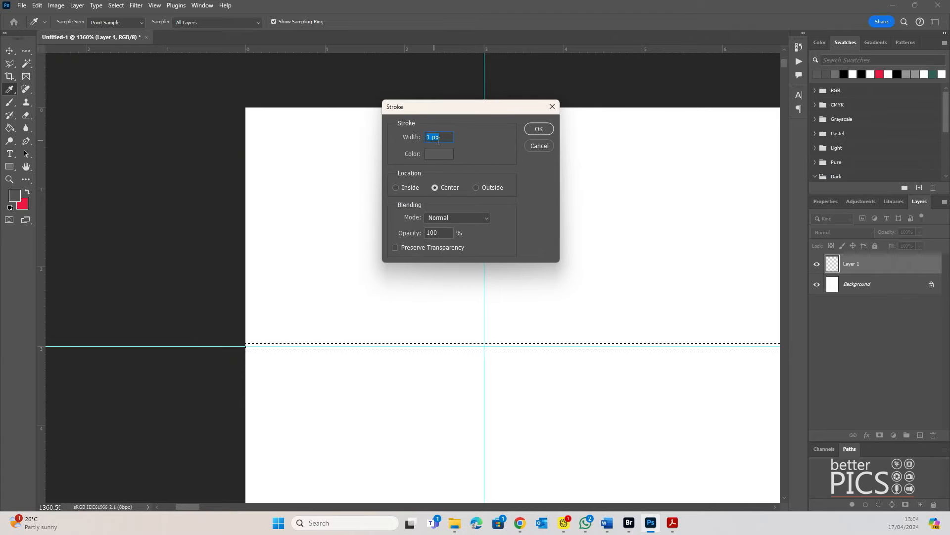
pyautogui.click(542, 129)
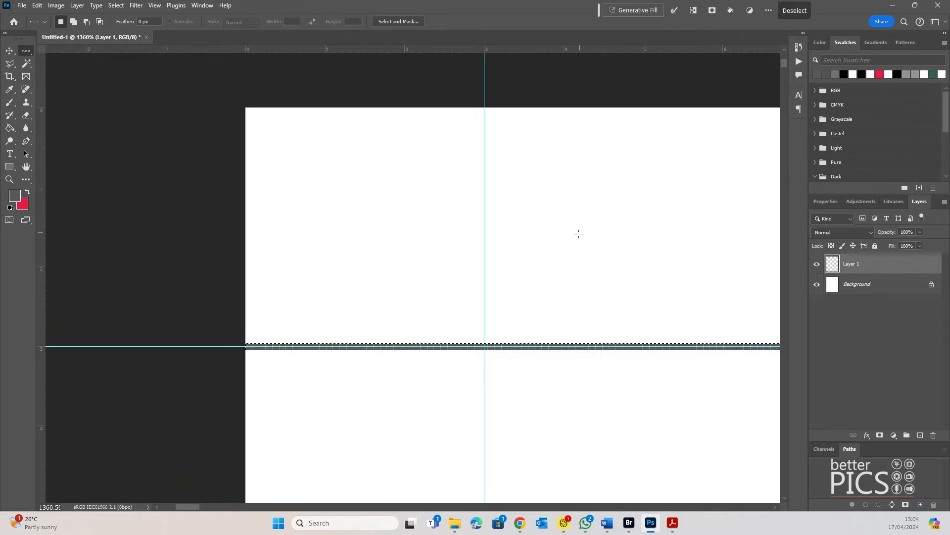
# Step: Select a single column of pixels along the left margin guide with the Single Column Marquee tool
pyautogui.moveTo(579, 234); pyautogui.dragTo(327, 202)
pyautogui.moveTo(468, 206); pyautogui.dragTo(381, 180)
pyautogui.moveTo(250, 163); pyautogui.dragTo(554, 183)
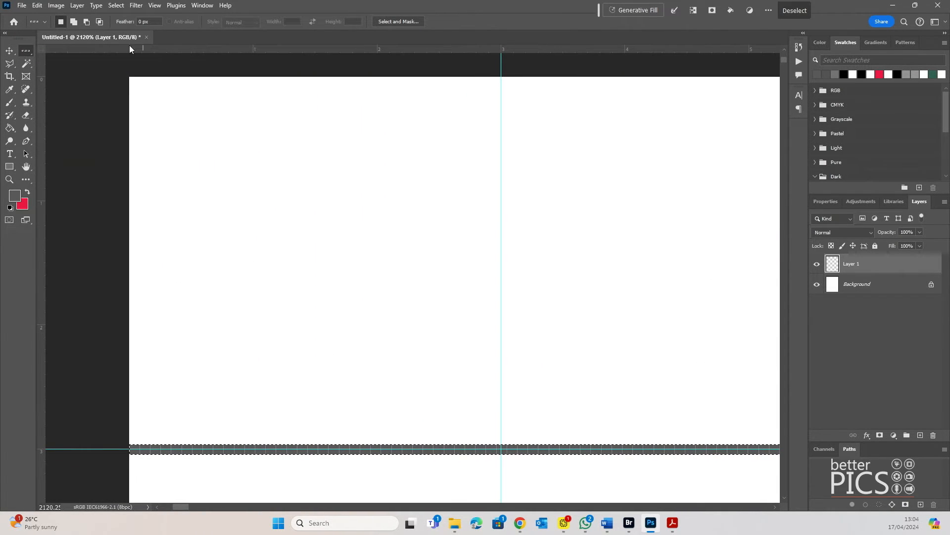
pyautogui.rightClick(28, 55)
pyautogui.click(80, 60)
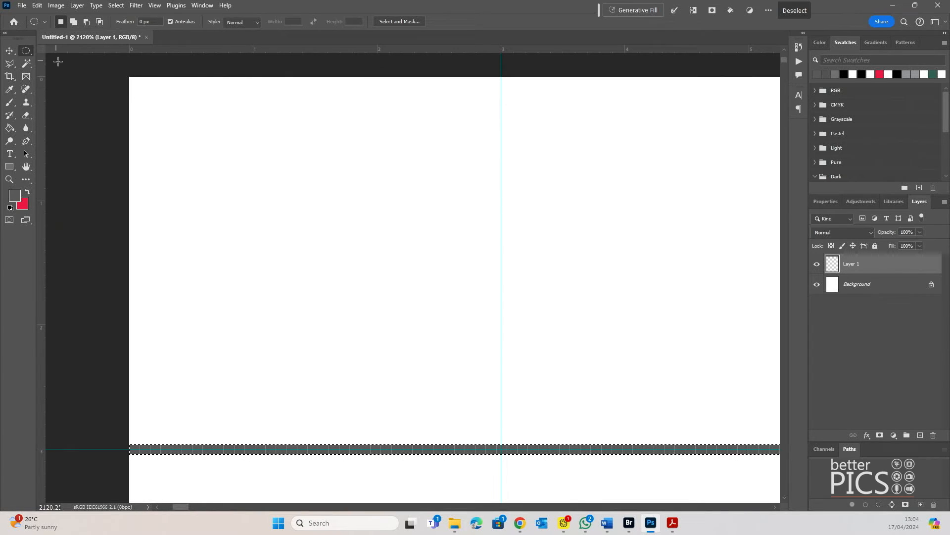
pyautogui.rightClick(25, 51)
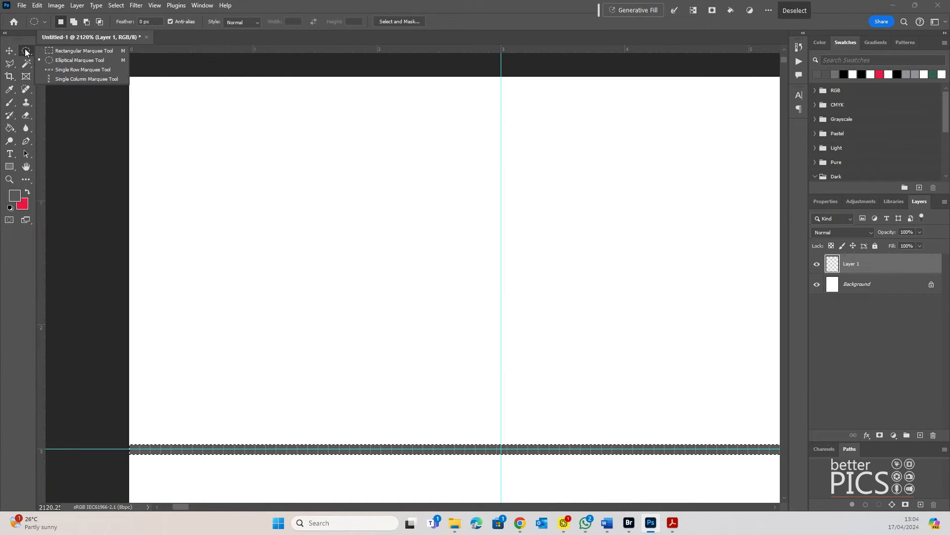
pyautogui.click(79, 79)
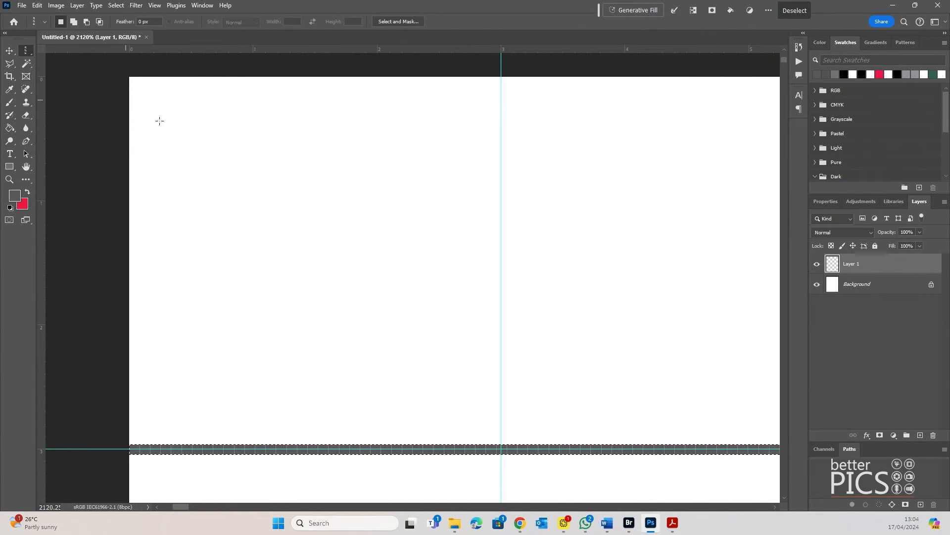
pyautogui.click(502, 115)
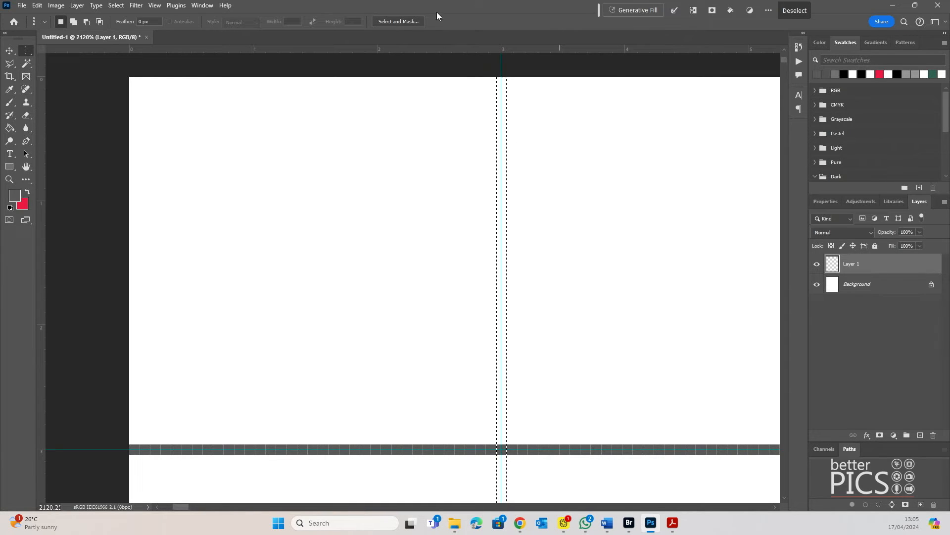
# Step: Stroke the left column selection with the same 1 px centred dark grey line and deselect it
pyautogui.rightClick(499, 92)
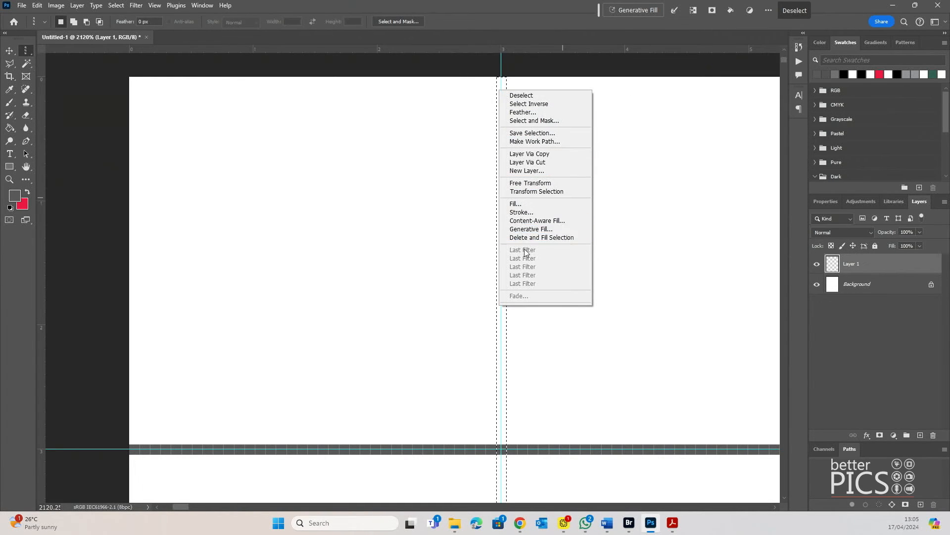
pyautogui.click(522, 213)
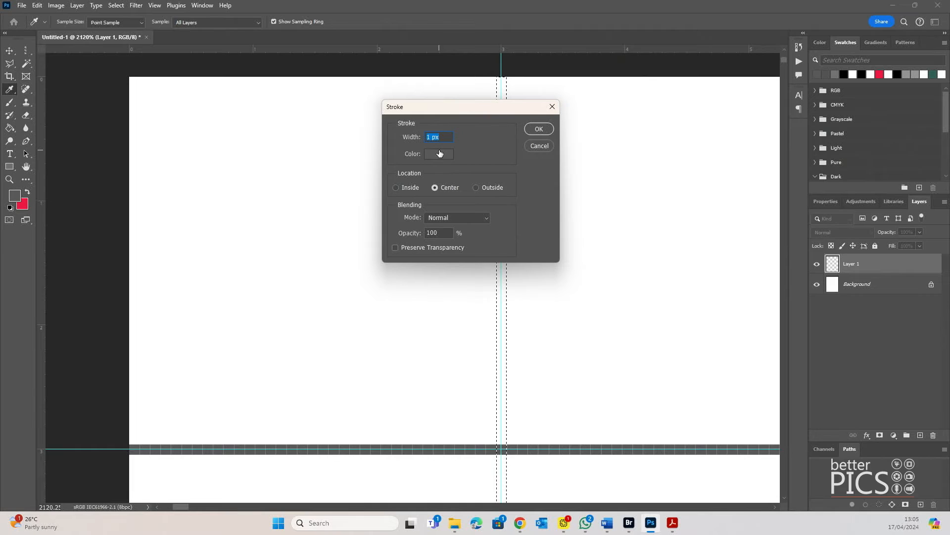
pyautogui.click(539, 129)
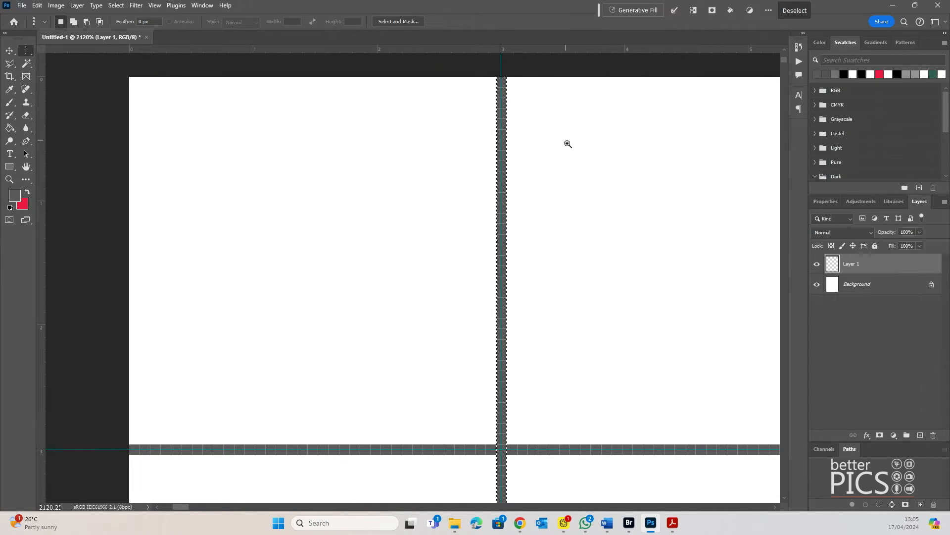
pyautogui.scroll(-3, 571, 146)
pyautogui.hotkey('ctrl', 'd')
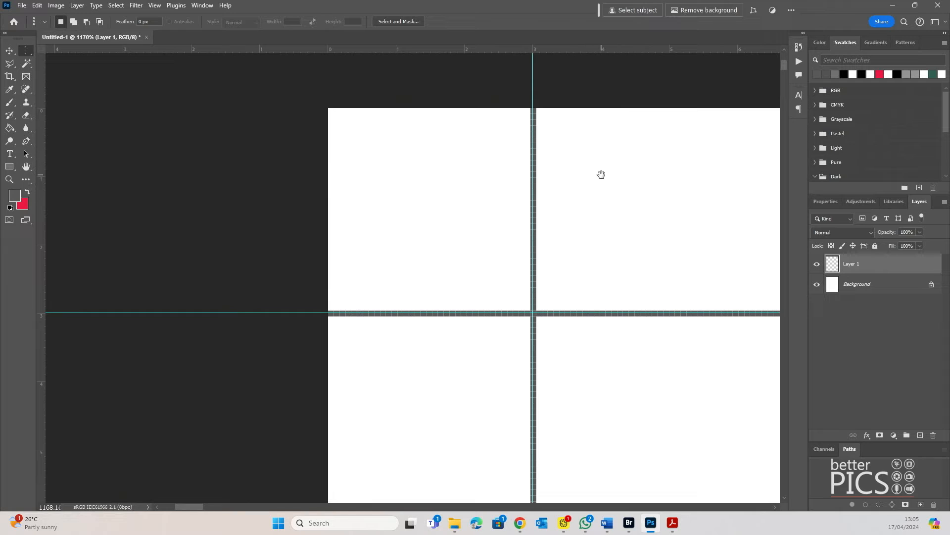
# Step: Select a single column of pixels along the right margin guide, near the page's lower-right corner
pyautogui.moveTo(613, 185); pyautogui.dragTo(316, 116)
pyautogui.moveTo(327, 214); pyautogui.dragTo(187, 69)
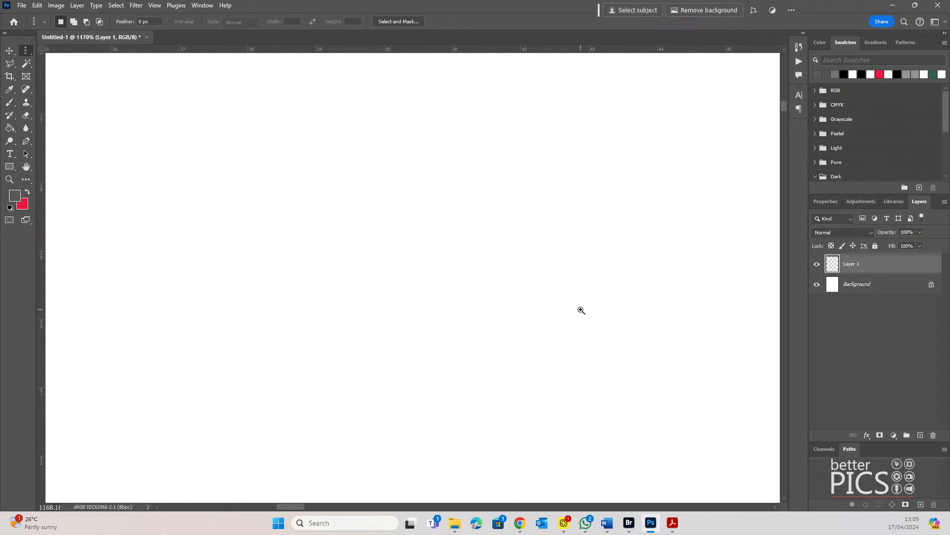
pyautogui.moveTo(620, 316); pyautogui.dragTo(474, 288)
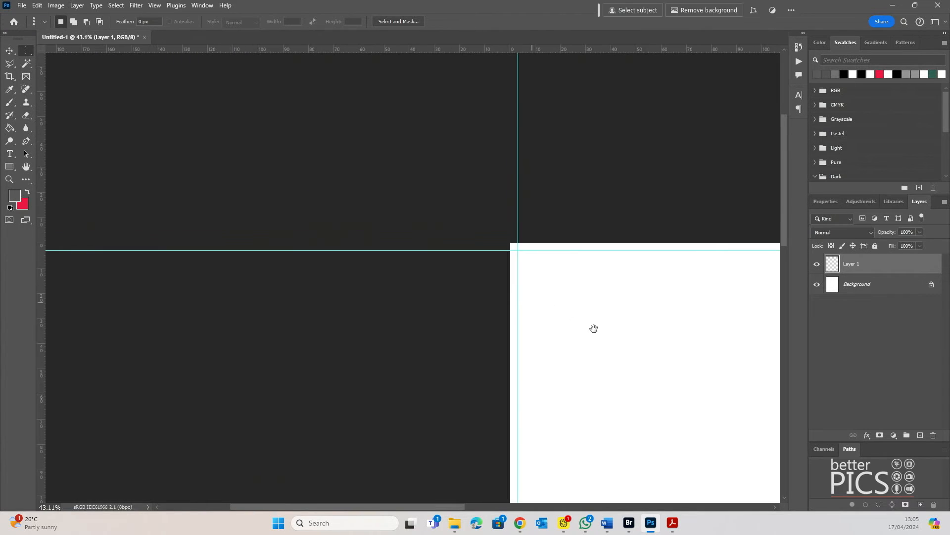
pyautogui.moveTo(768, 436); pyautogui.dragTo(346, 159)
pyautogui.moveTo(499, 243); pyautogui.dragTo(446, 246)
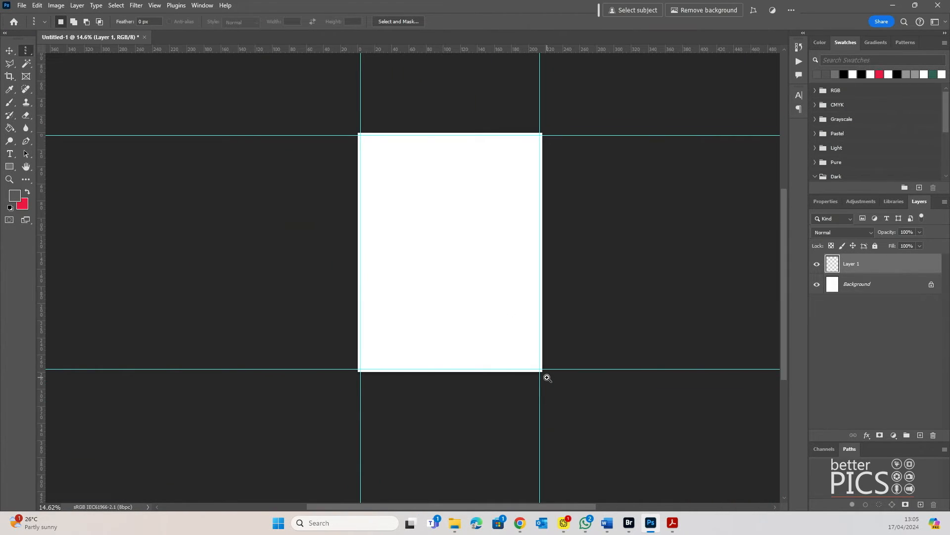
pyautogui.moveTo(548, 377); pyautogui.dragTo(591, 343)
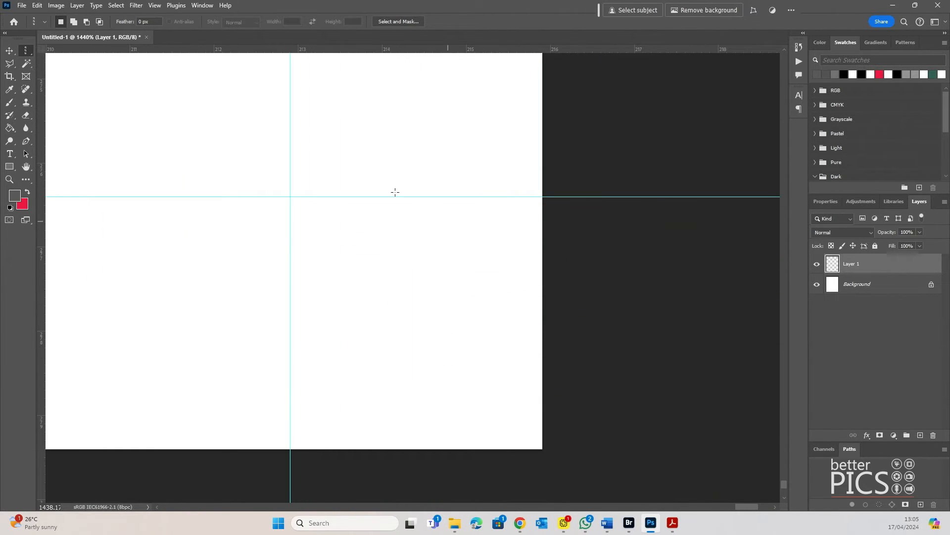
pyautogui.click(291, 141)
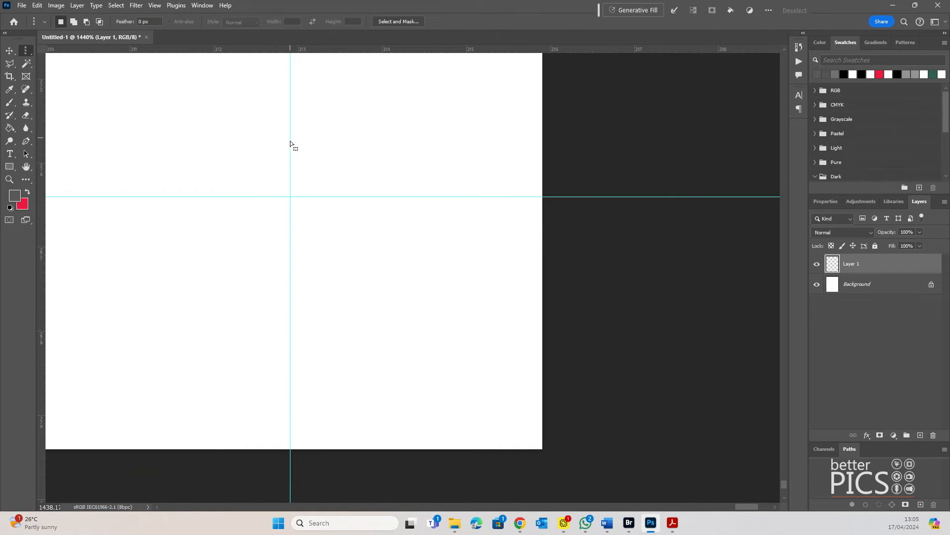
# Step: Stroke the column selection on the right guide with the same 1 px centred dark grey line
pyautogui.rightClick(292, 89)
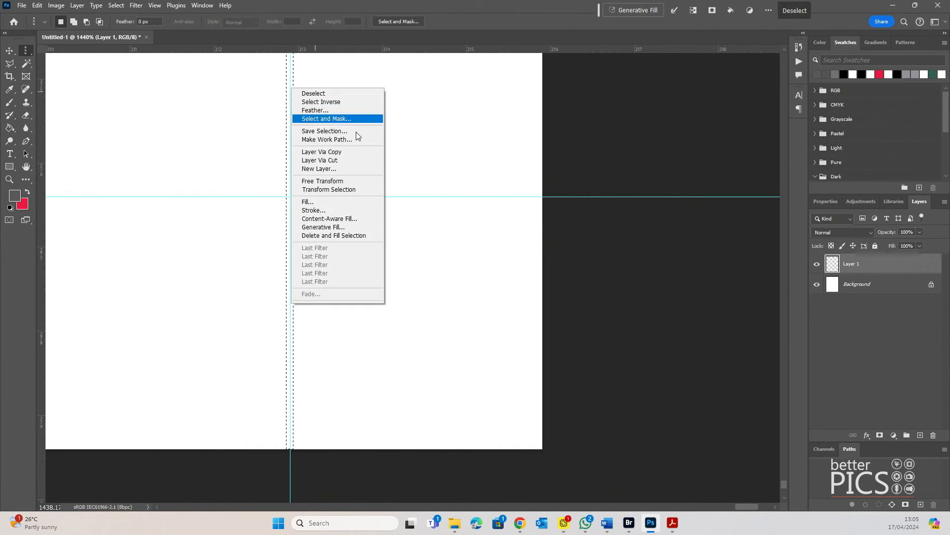
pyautogui.click(352, 211)
pyautogui.click(538, 129)
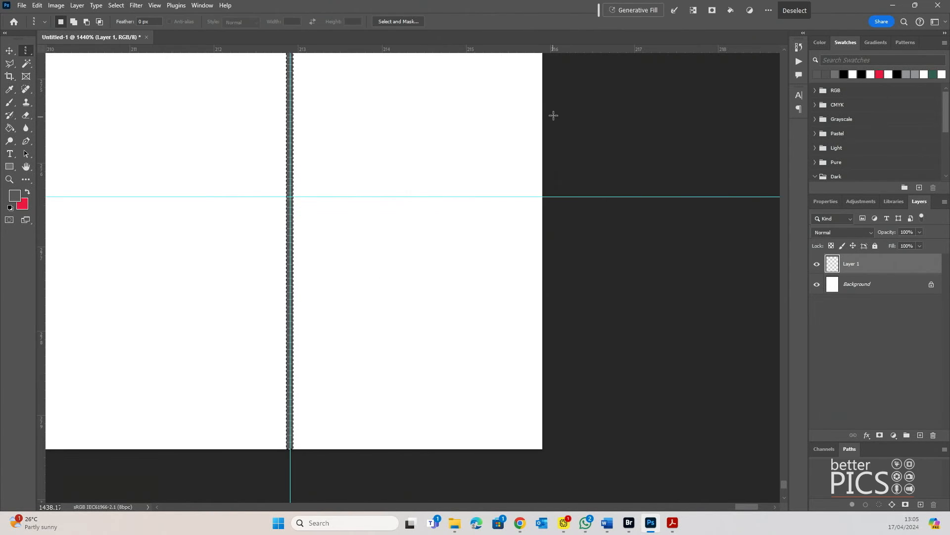
# Step: Select a single row of pixels along the bottom margin guide and stroke it with a 1 px centred dark grey line at 100% opacity
pyautogui.rightClick(26, 51)
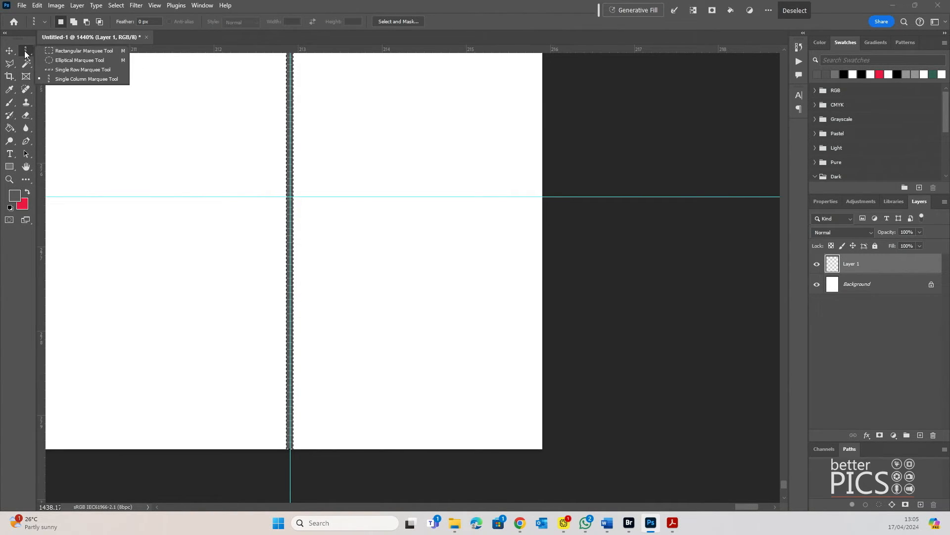
pyautogui.click(67, 69)
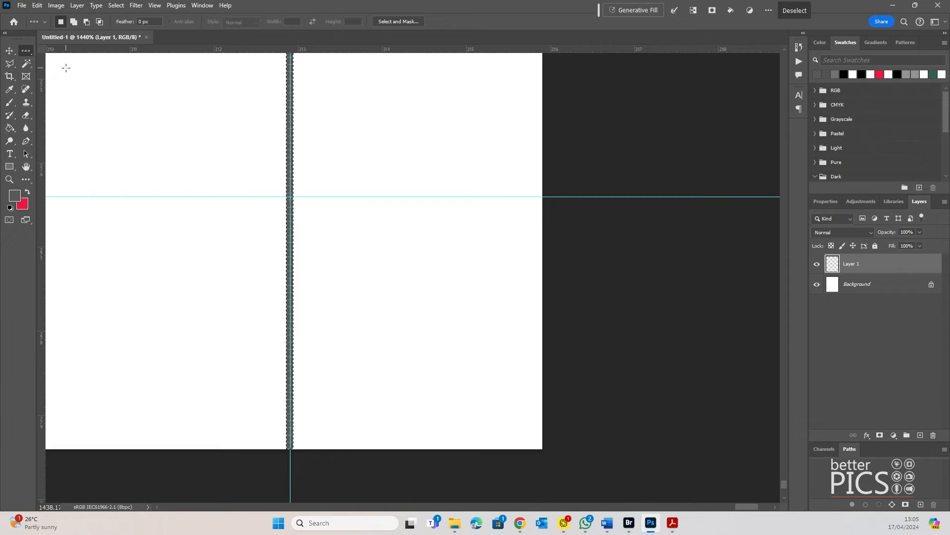
pyautogui.click(327, 196)
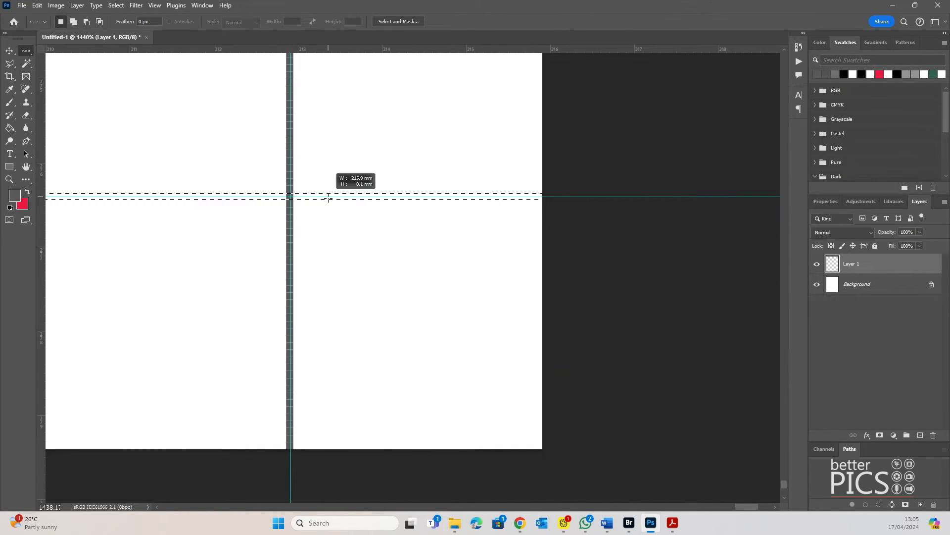
pyautogui.rightClick(251, 196)
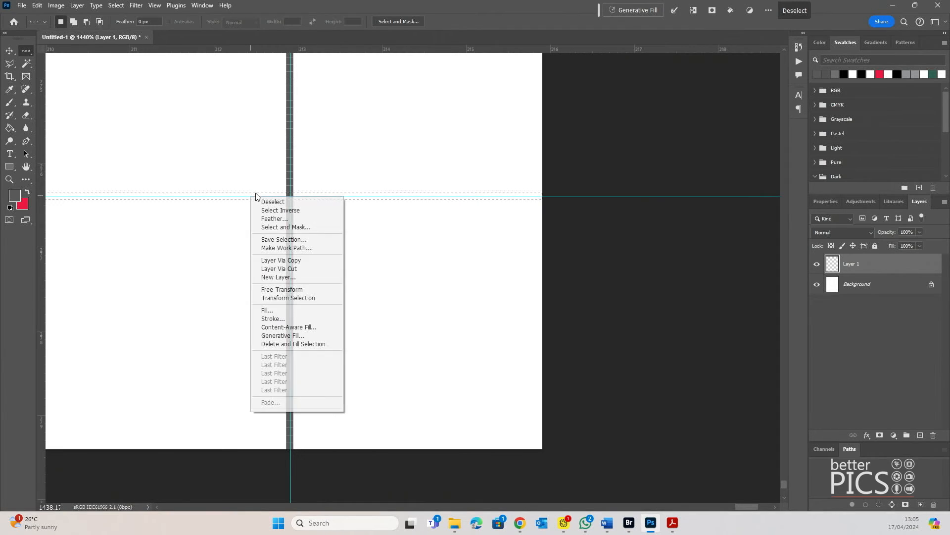
pyautogui.click(290, 318)
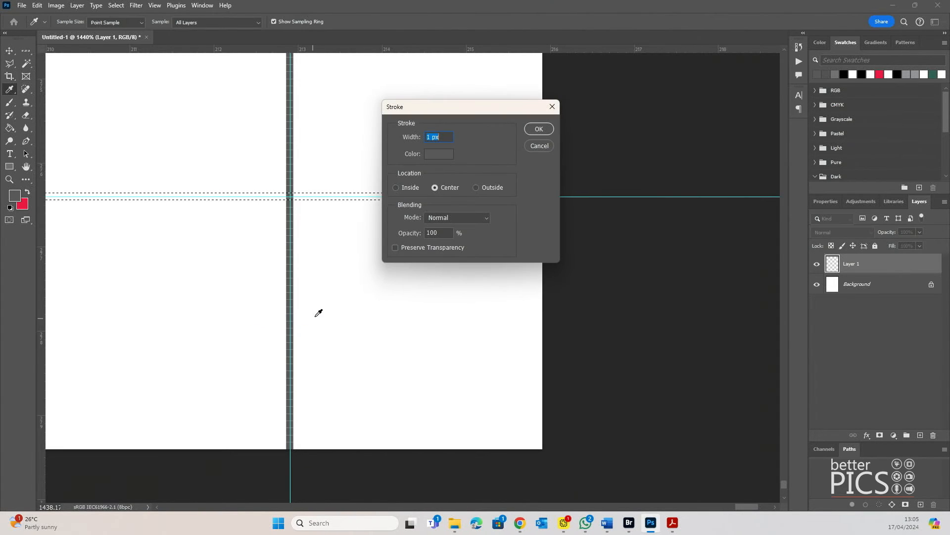
pyautogui.click(539, 130)
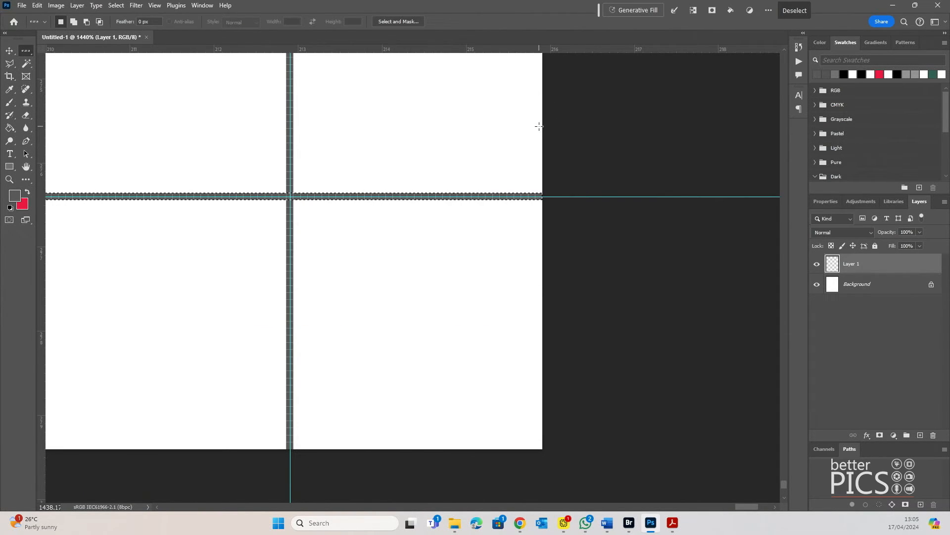
# Step: Show the whole page, hide the guides and deselect the bottom row selection
pyautogui.hotkey('ctrl', '0')
pyautogui.hotkey('ctrl', '-')
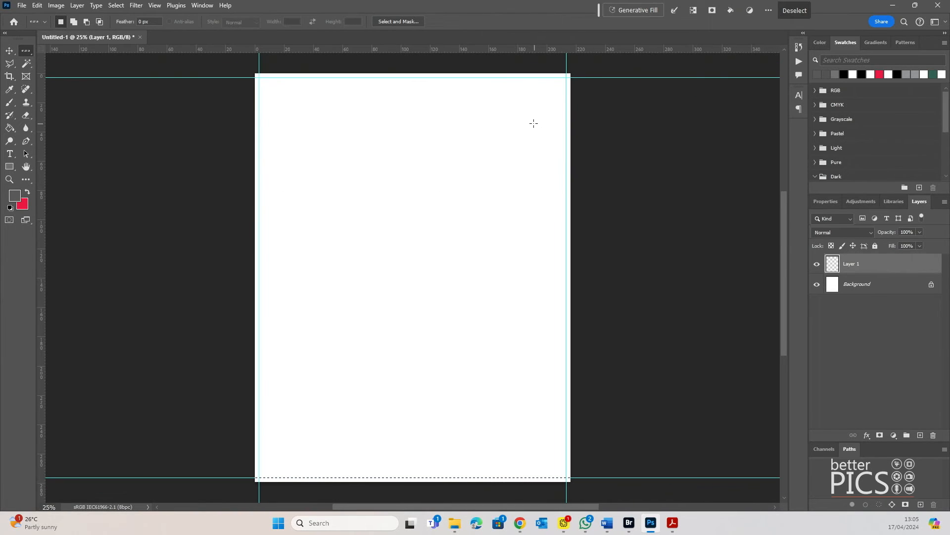
pyautogui.hotkey('ctrl', ';')
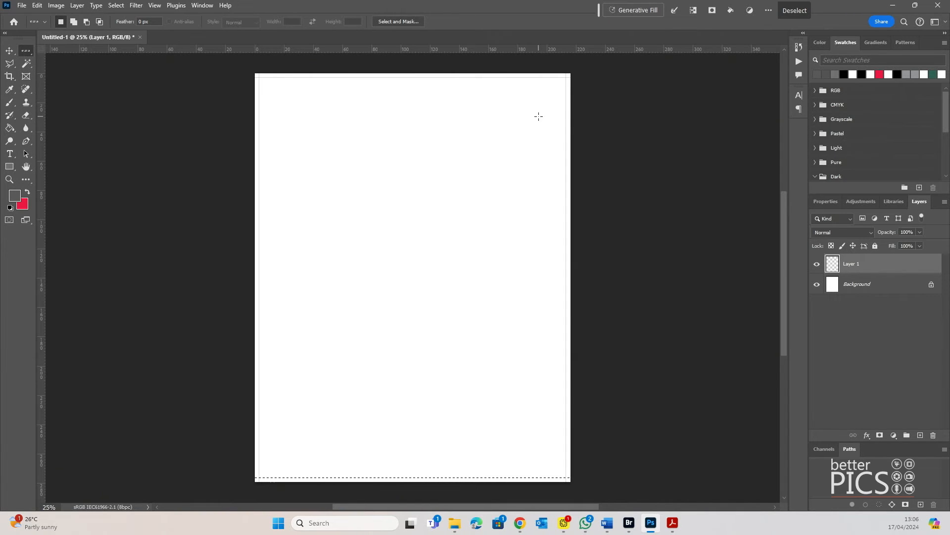
pyautogui.hotkey('ctrl', 'd')
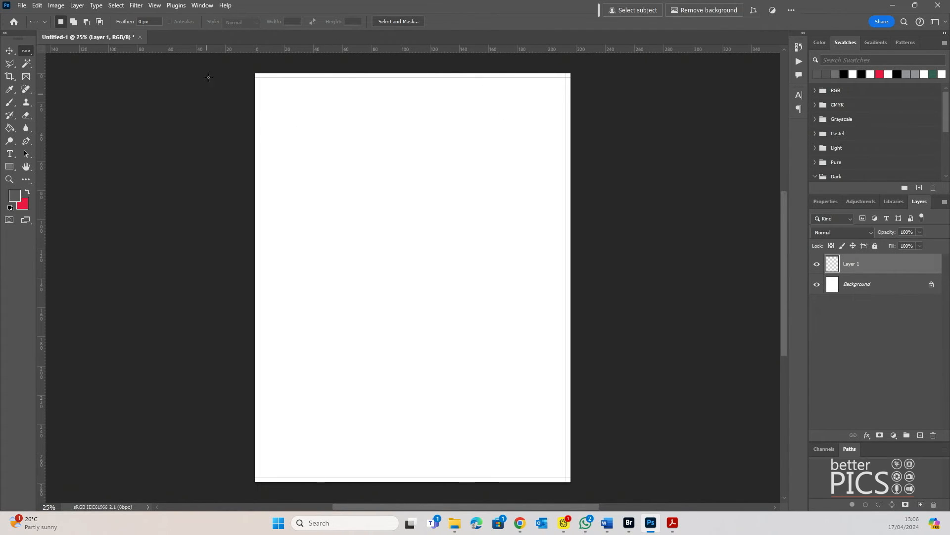
# Step: Delete the inner parts of the lines on Layer 1 with a rectangular selection about 2 mm inside the page edges, then deselect
pyautogui.moveTo(255, 74); pyautogui.dragTo(327, 164)
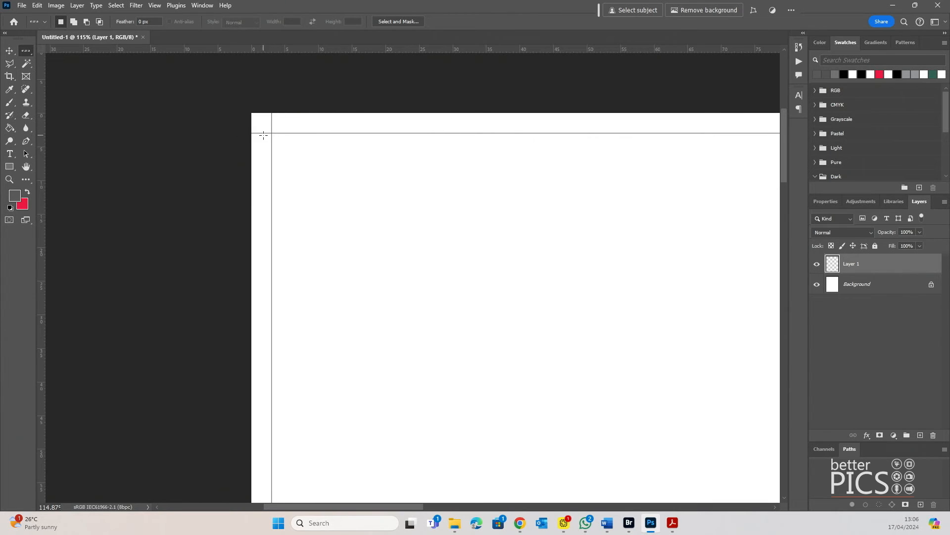
pyautogui.rightClick(25, 52)
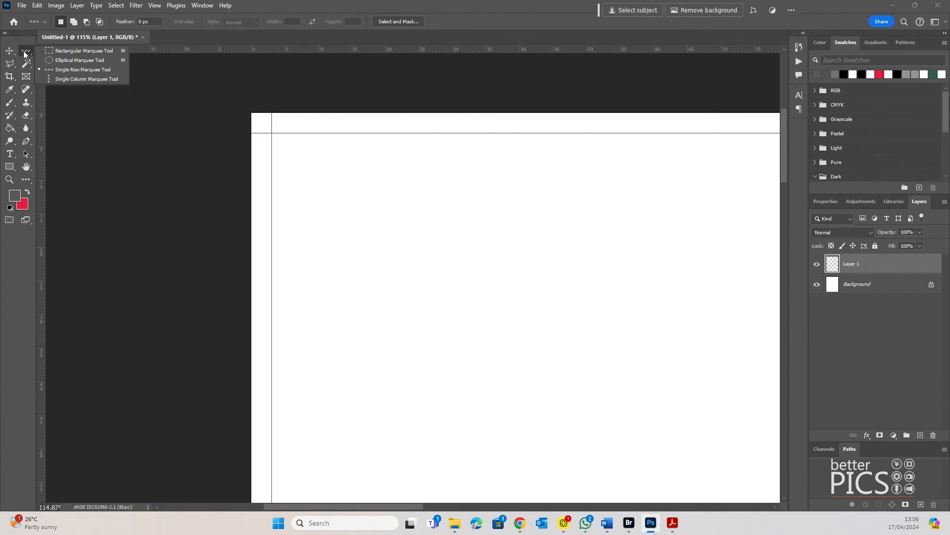
pyautogui.click(67, 50)
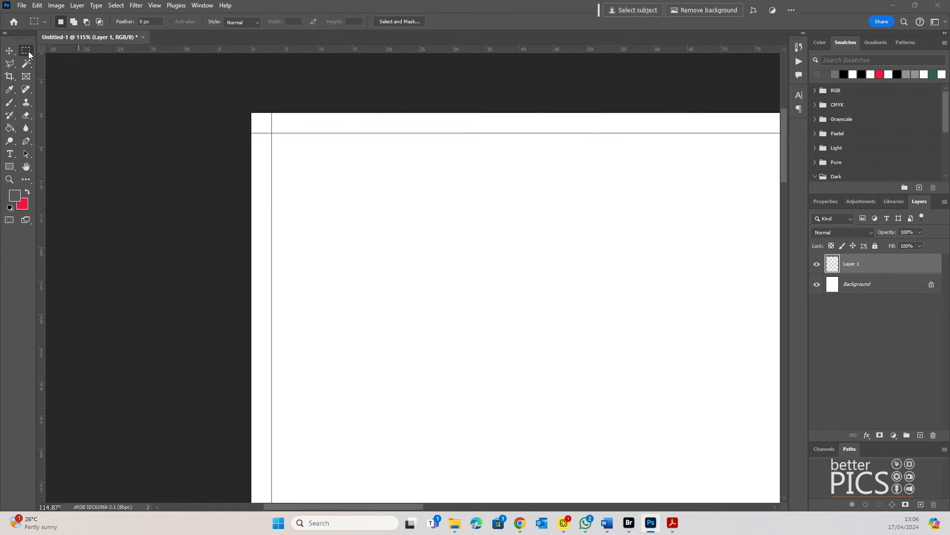
pyautogui.rightClick(28, 55)
pyautogui.click(78, 53)
pyautogui.moveTo(268, 129); pyautogui.dragTo(610, 367)
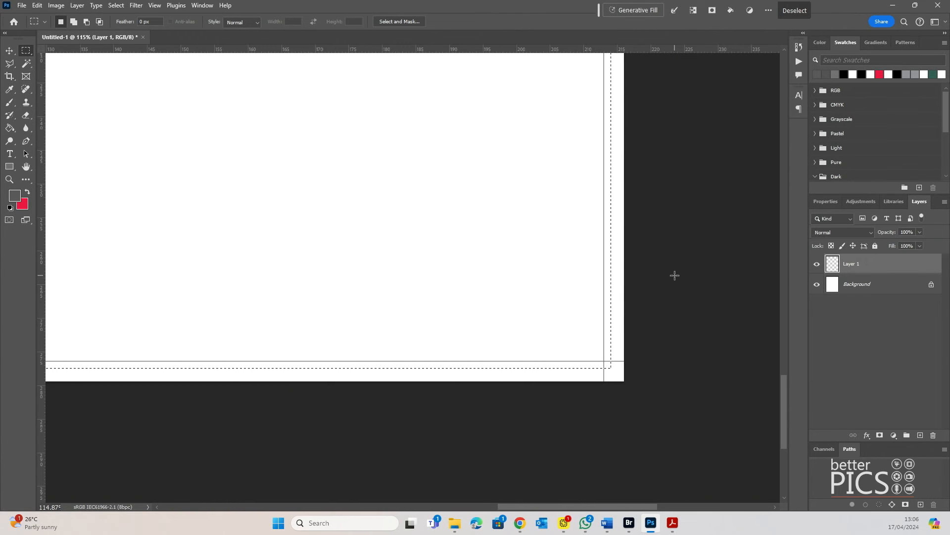
pyautogui.press('Delete')
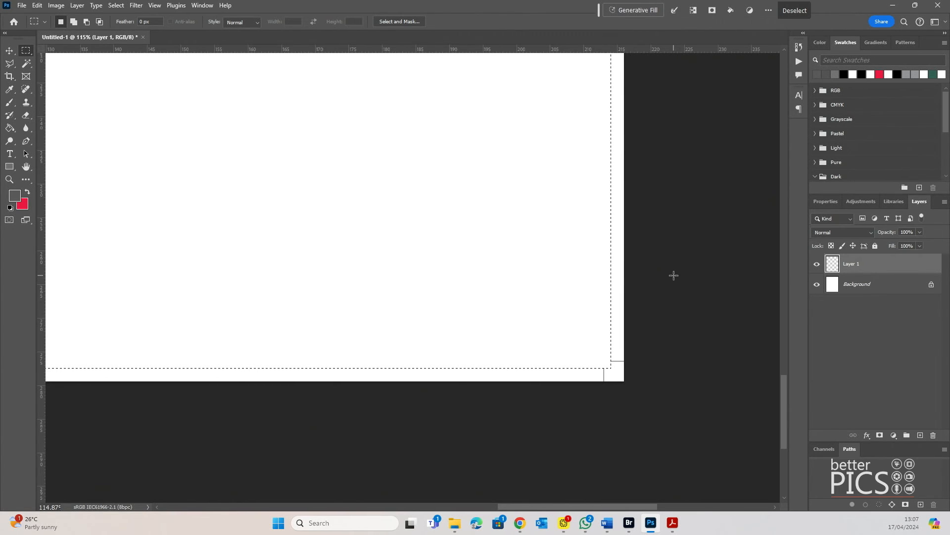
pyautogui.hotkey('ctrl', 'd')
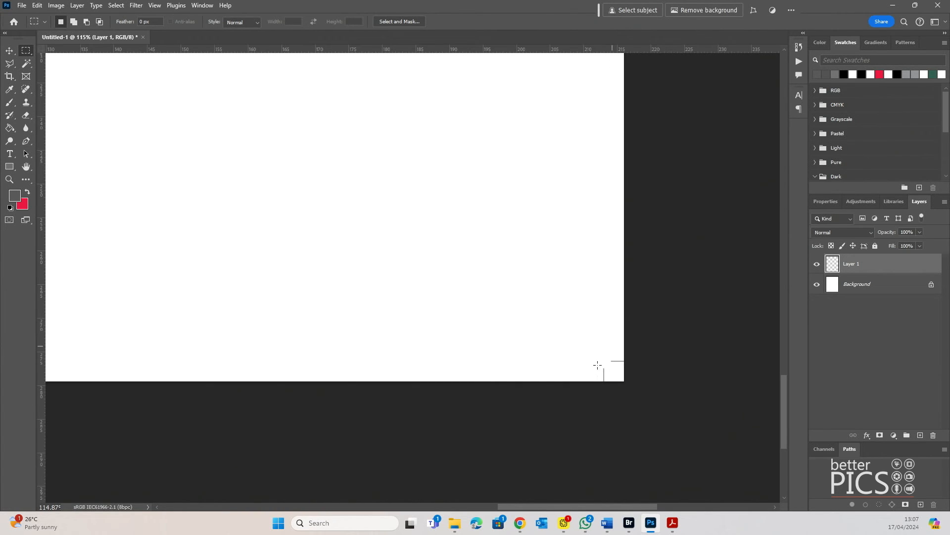
# Step: Inspect the crop marks at the page corners, toggling Layer 1's visibility off and on, and view the whole page
pyautogui.moveTo(348, 364); pyautogui.dragTo(489, 305)
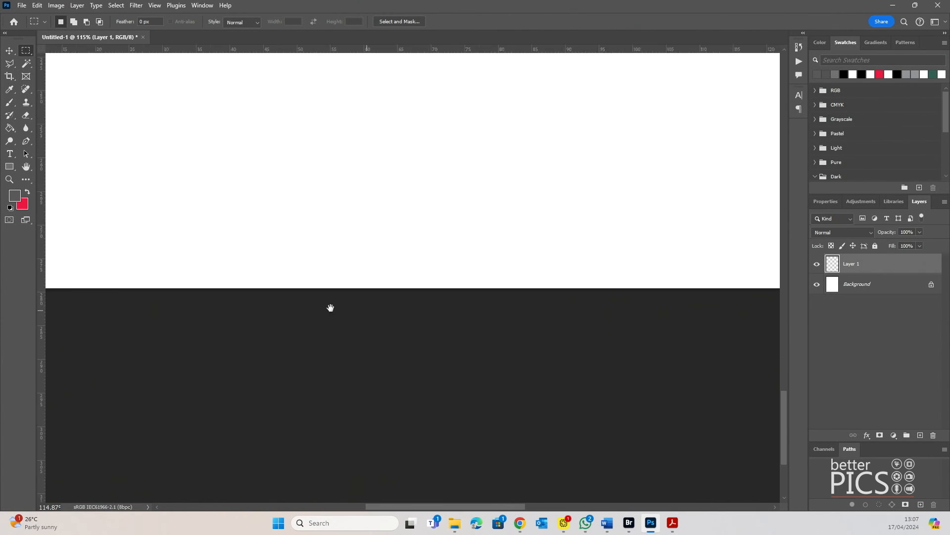
pyautogui.moveTo(328, 310); pyautogui.dragTo(387, 325)
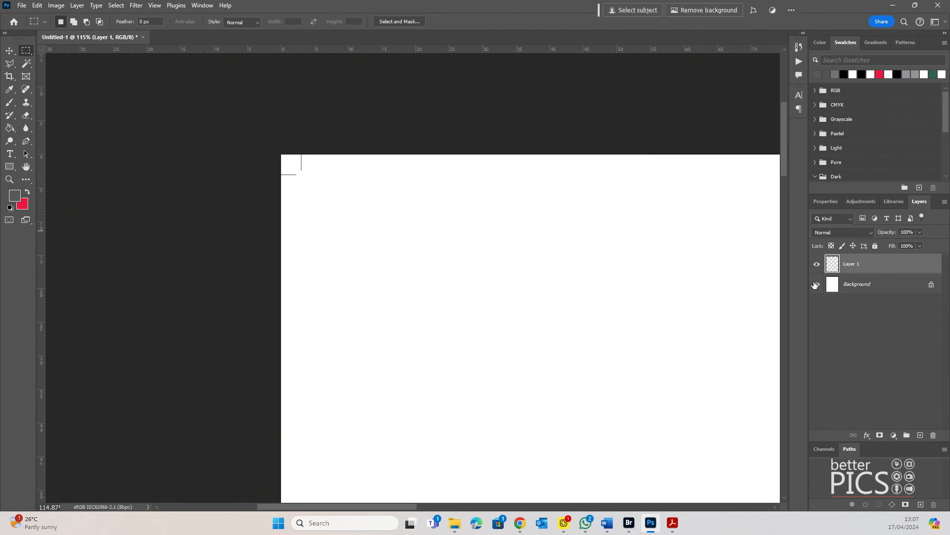
pyautogui.click(818, 264)
pyautogui.click(818, 266)
pyautogui.click(818, 265)
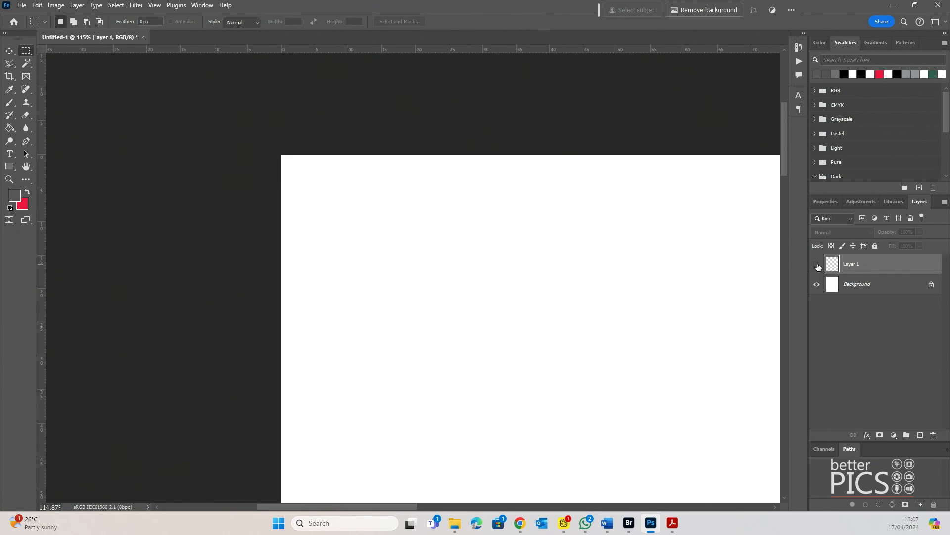
pyautogui.click(818, 266)
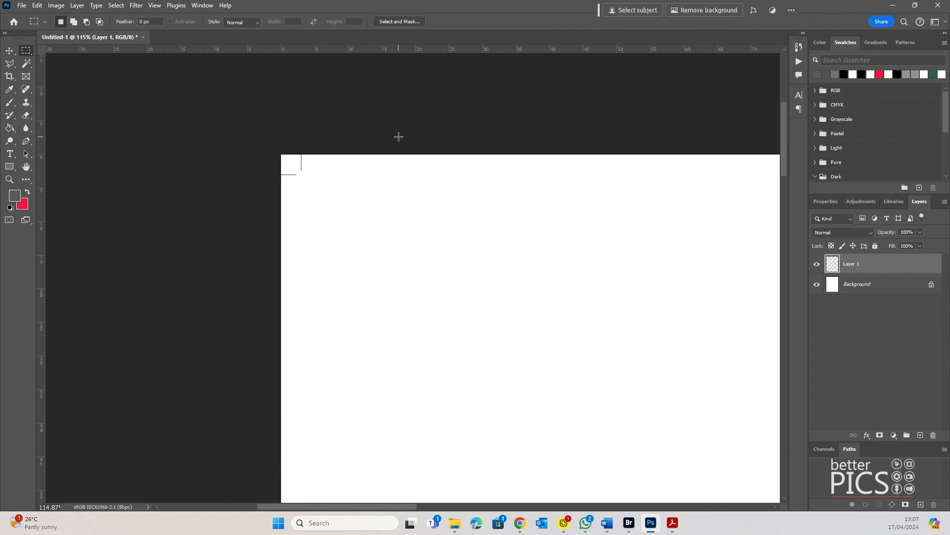
pyautogui.hotkey('ctrl', '0')
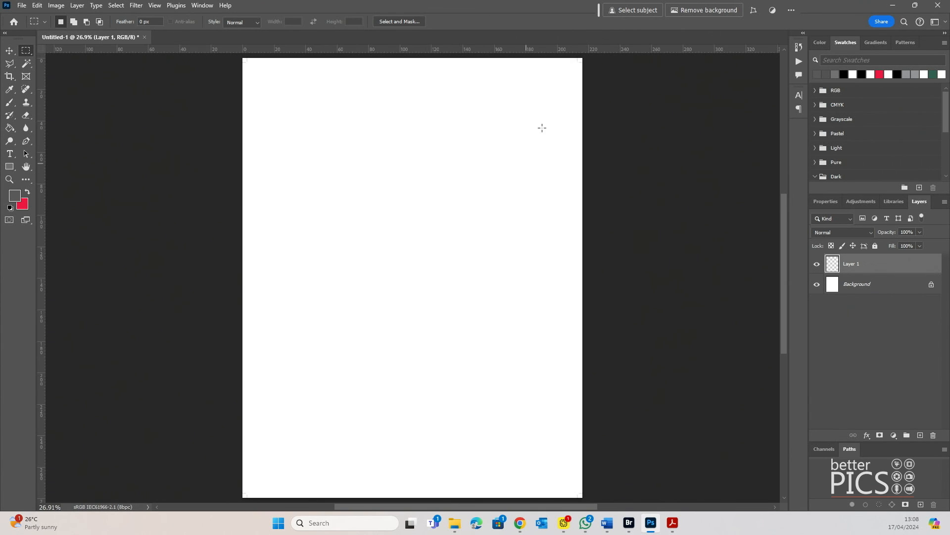